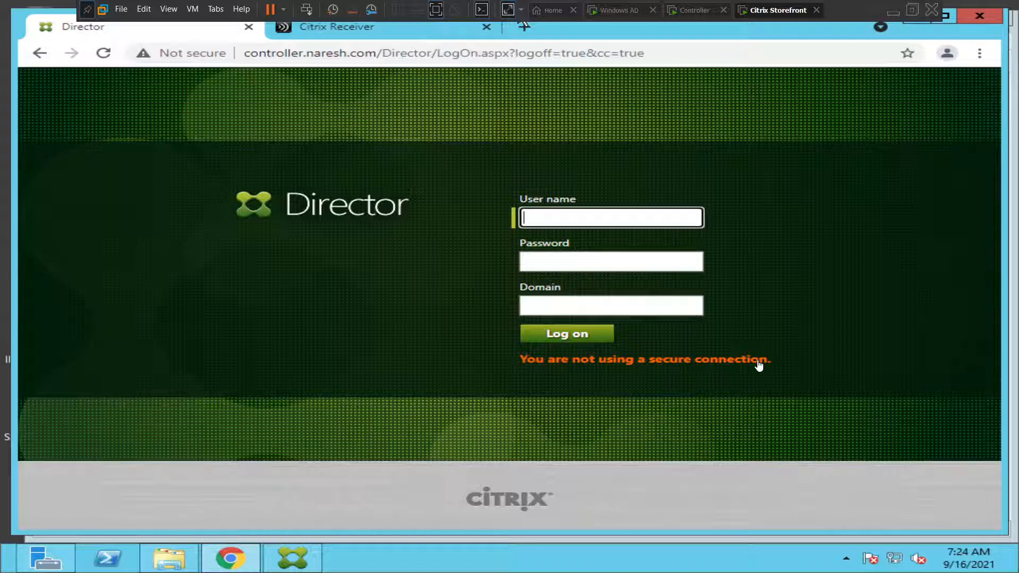
Log on to Director as administrator in the naresh.com domain, entering the account password
left_click(589, 218)
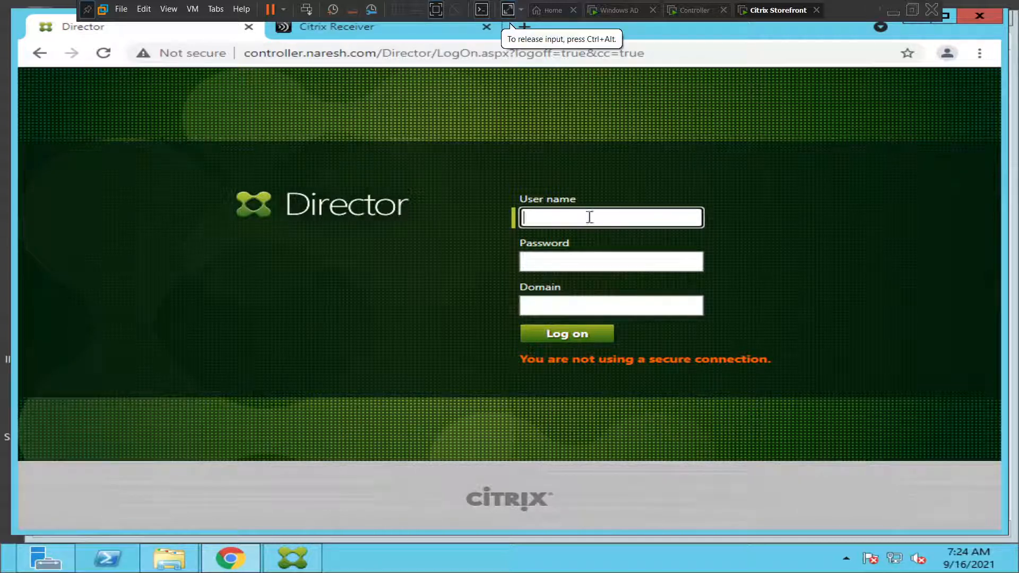
left_click(588, 254)
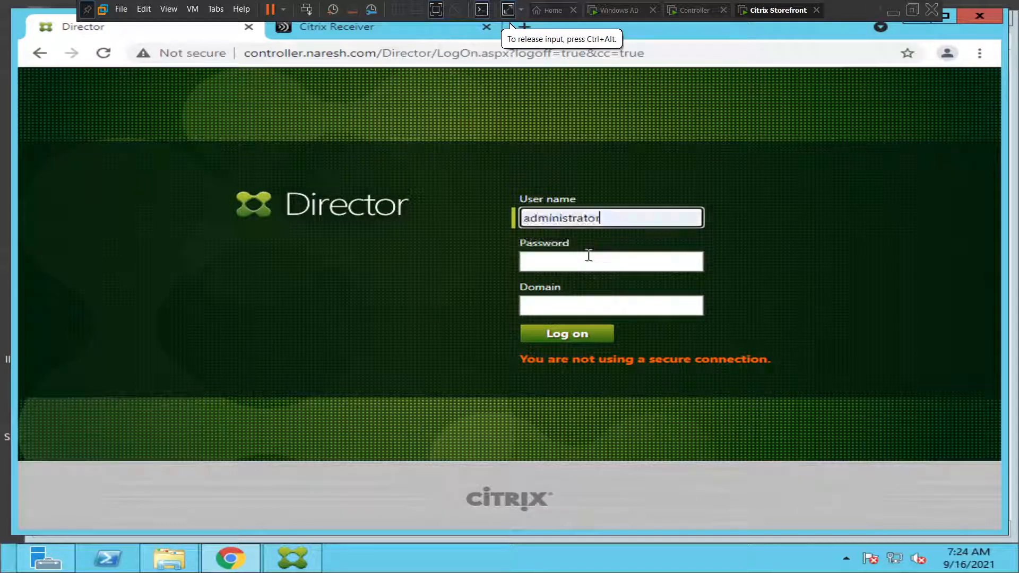
left_click(560, 262)
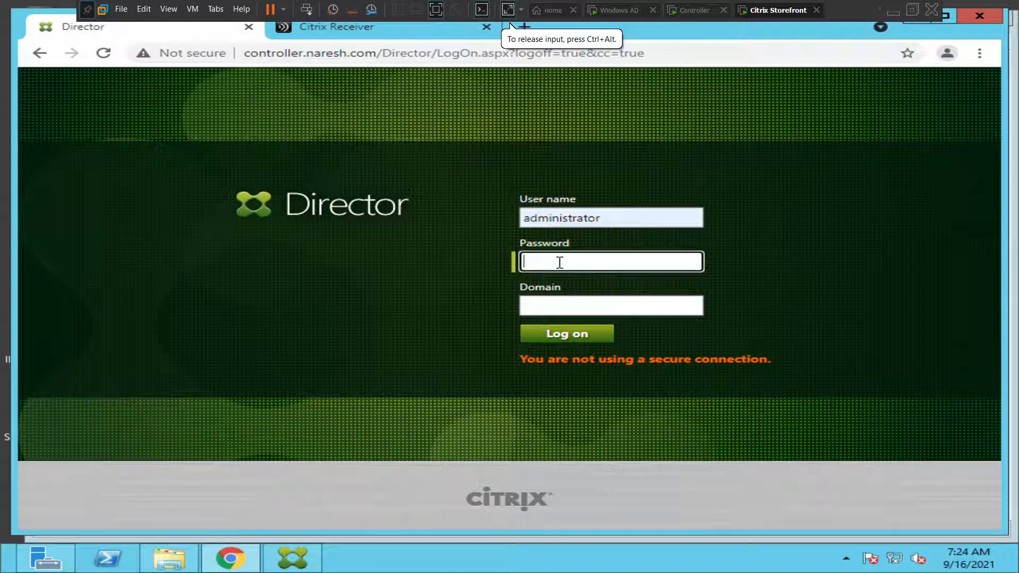
type("••••••")
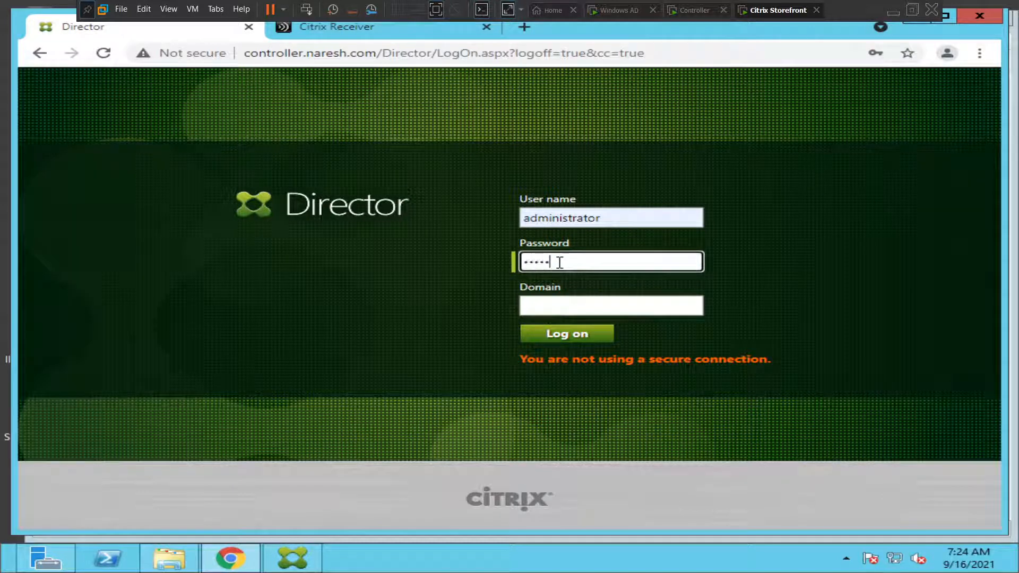
type("•••••")
key("Tab")
type("na")
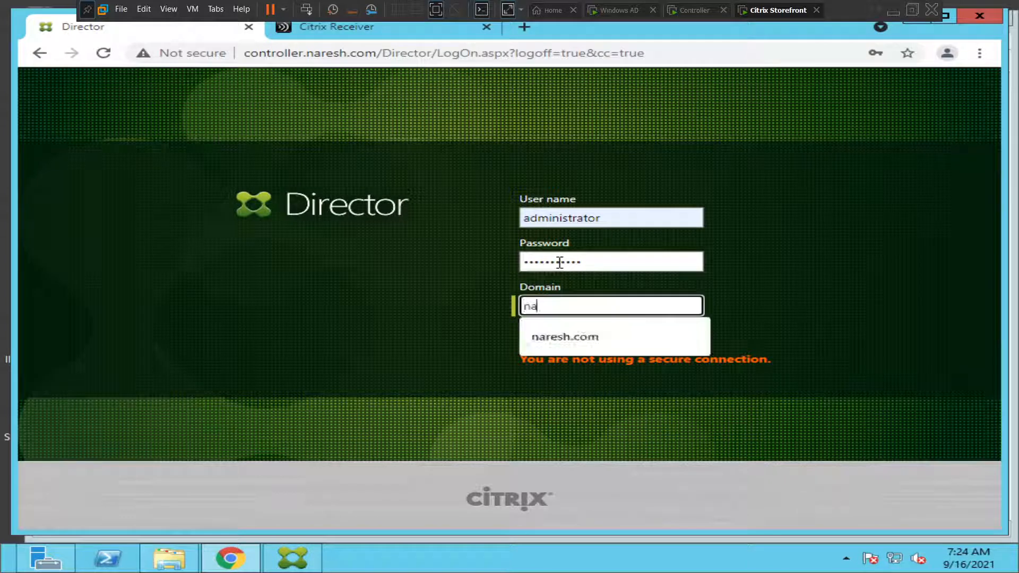
type("resh.com")
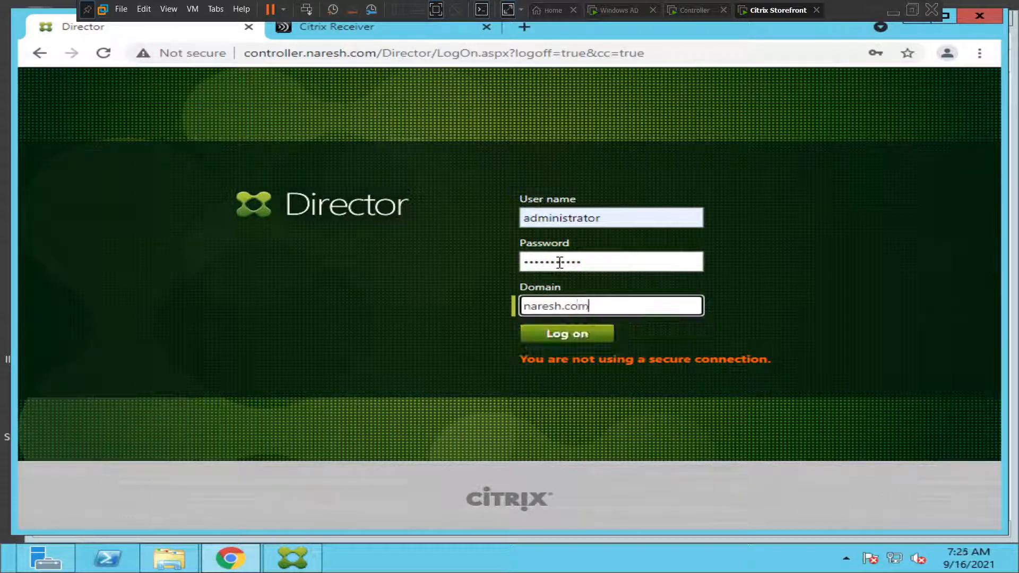
left_click(562, 342)
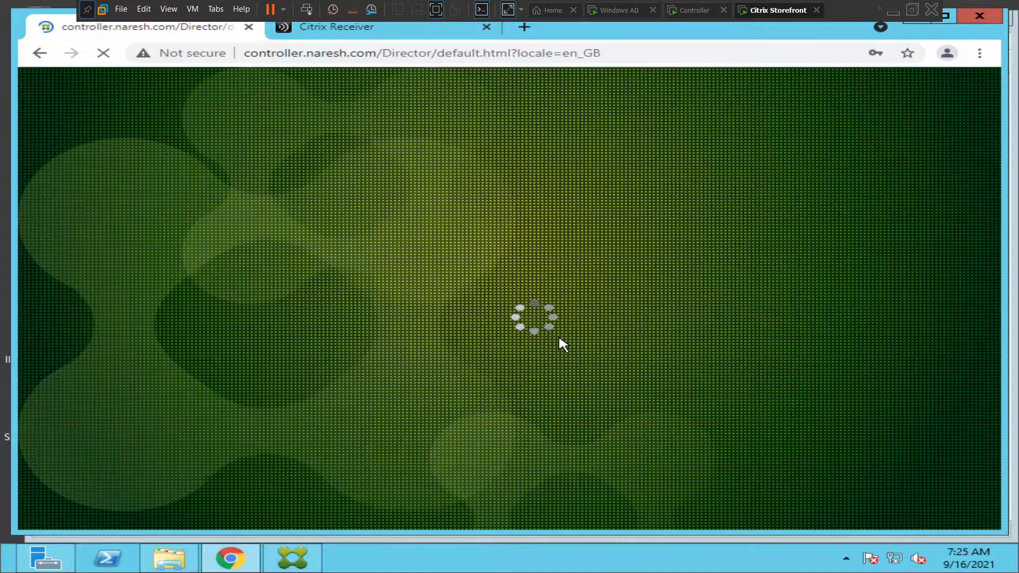
Refresh the Citrix Receiver session and launch the Windows Server OS desktop with Citrix Receiver Launcher
left_click(378, 32)
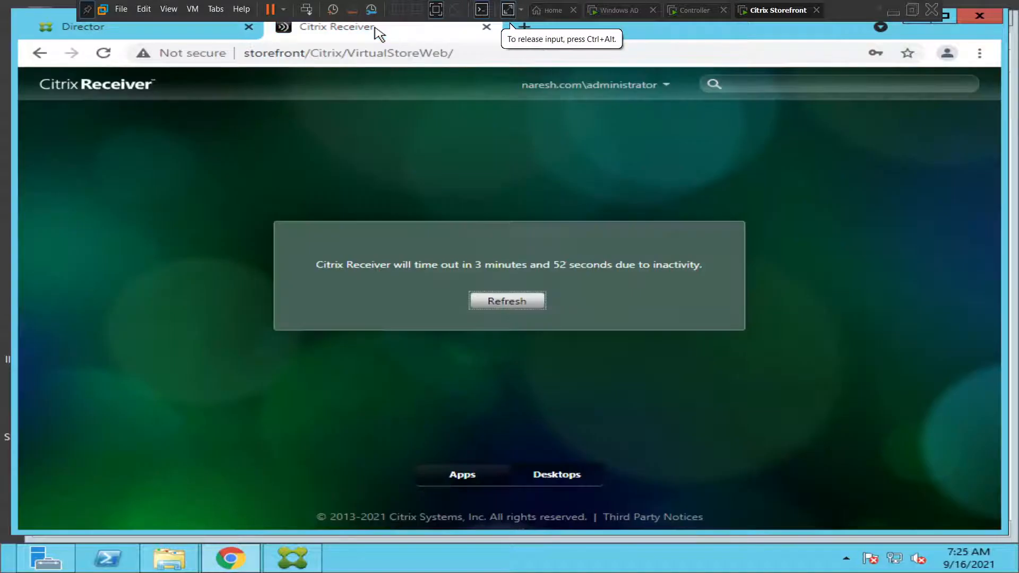
left_click(503, 303)
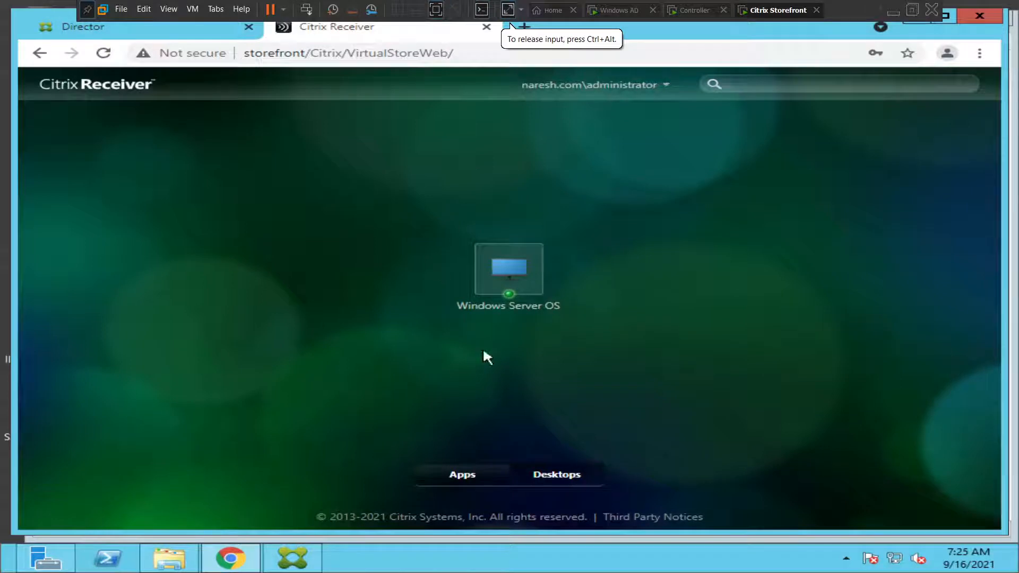
left_click(509, 272)
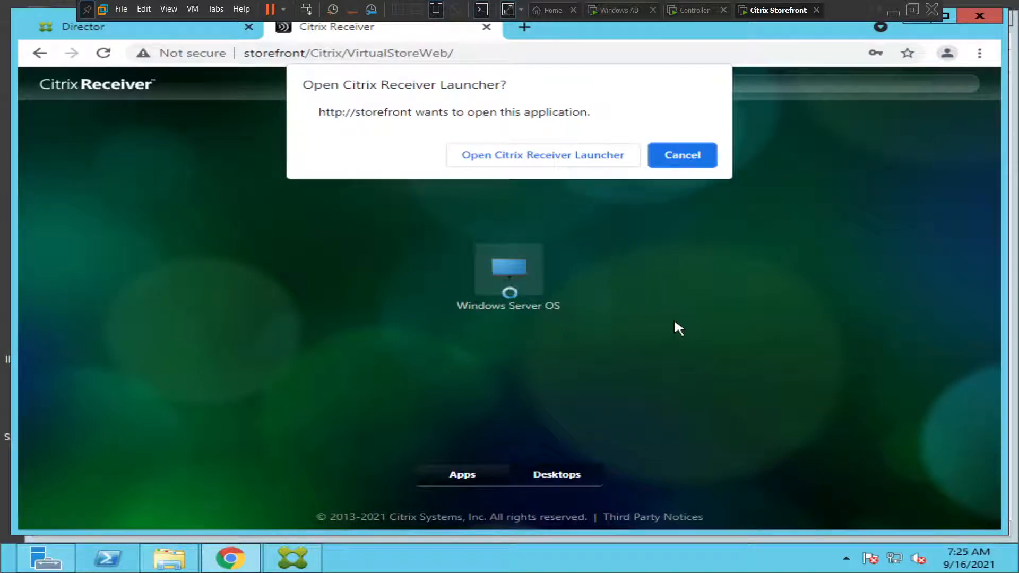
left_click(493, 158)
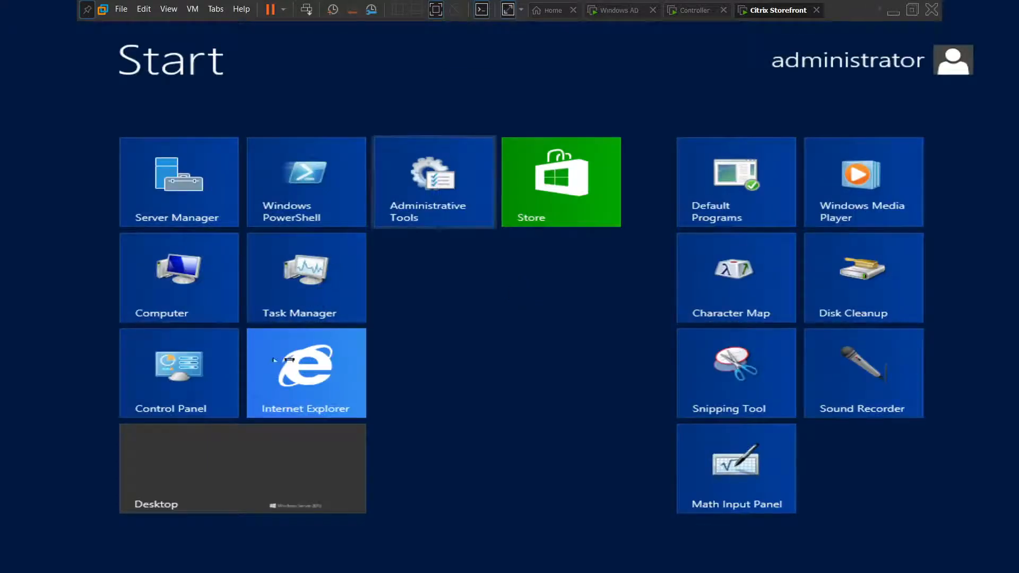
Show the desktop of the Windows Server OS session and minimize its Server Manager window
left_click(254, 467)
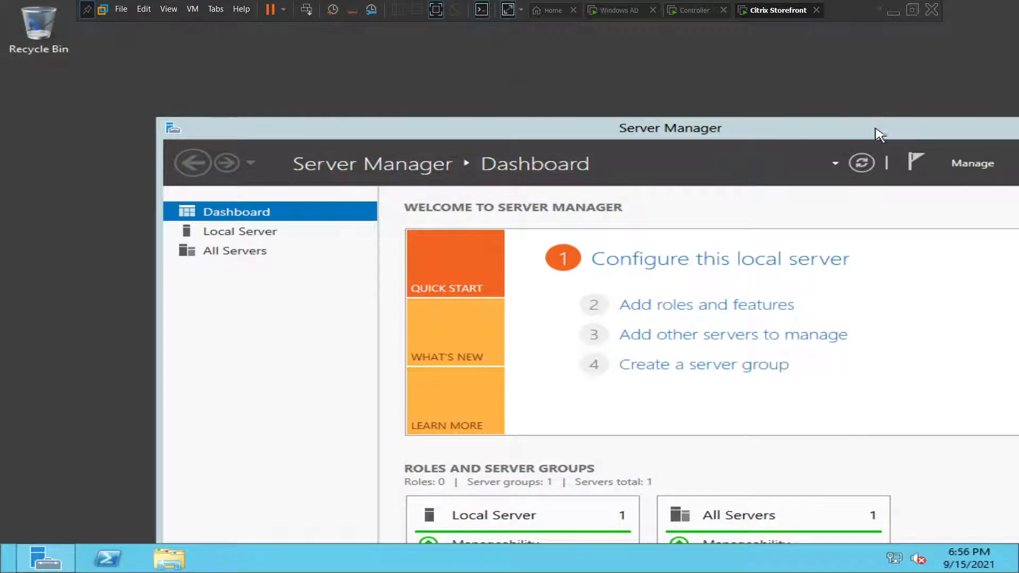
left_click_drag(878, 132, 613, 88)
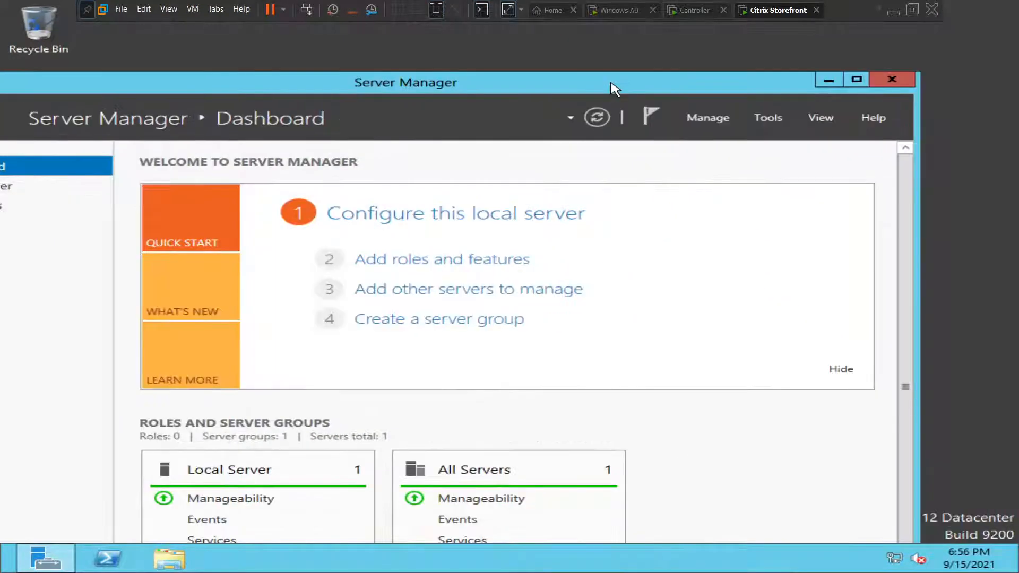
left_click(829, 80)
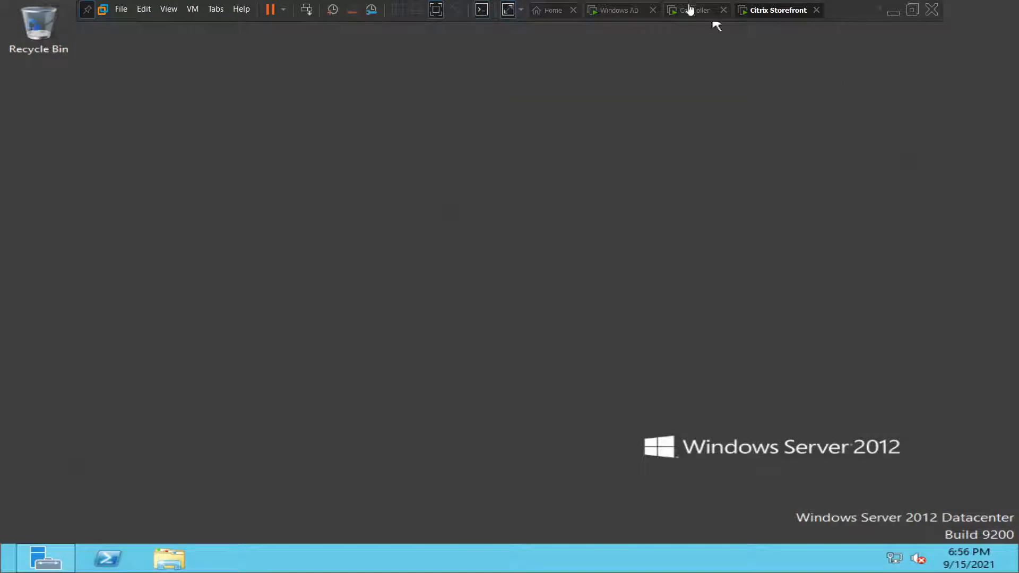
Minimize the Windows Server OS session and bring up the Director dashboard with the virtual machine in full screen
key("ctrl+alt+Return")
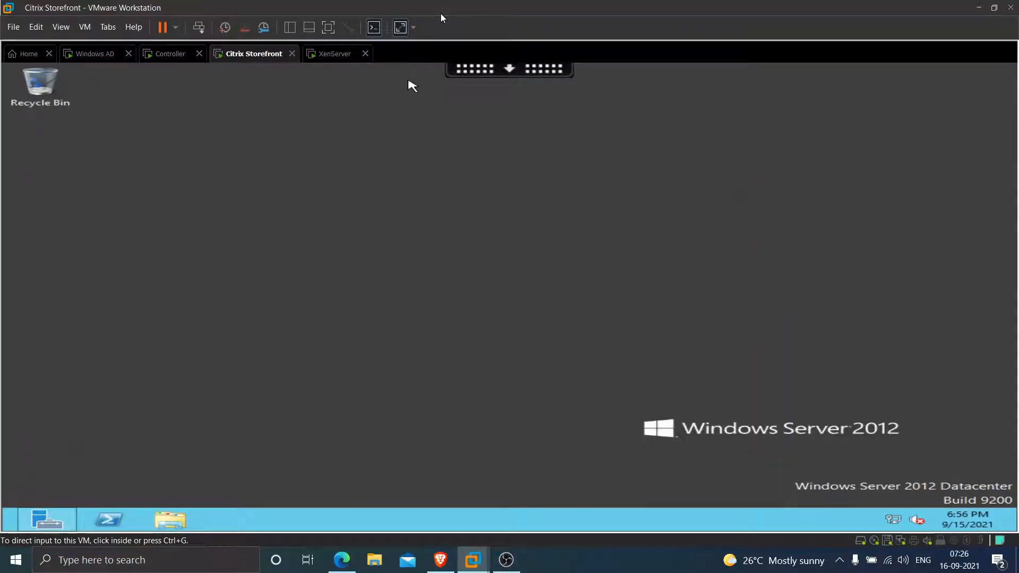
left_click(496, 72)
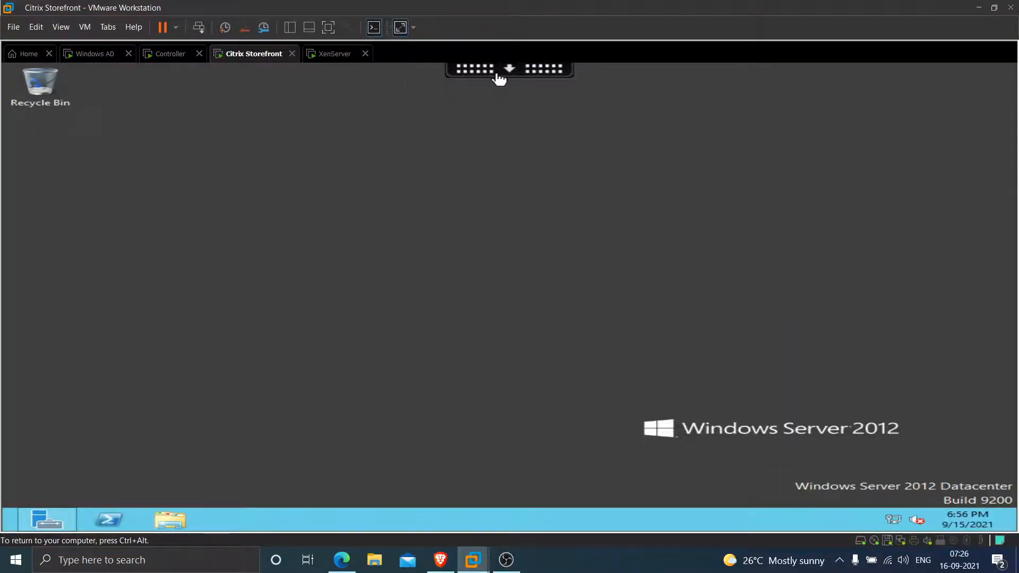
left_click(243, 88)
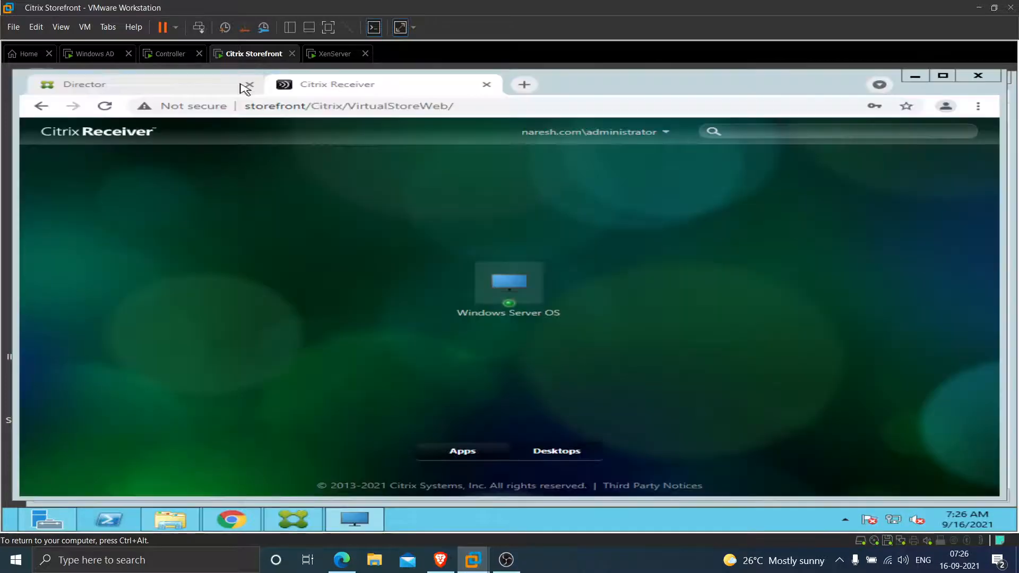
left_click(133, 85)
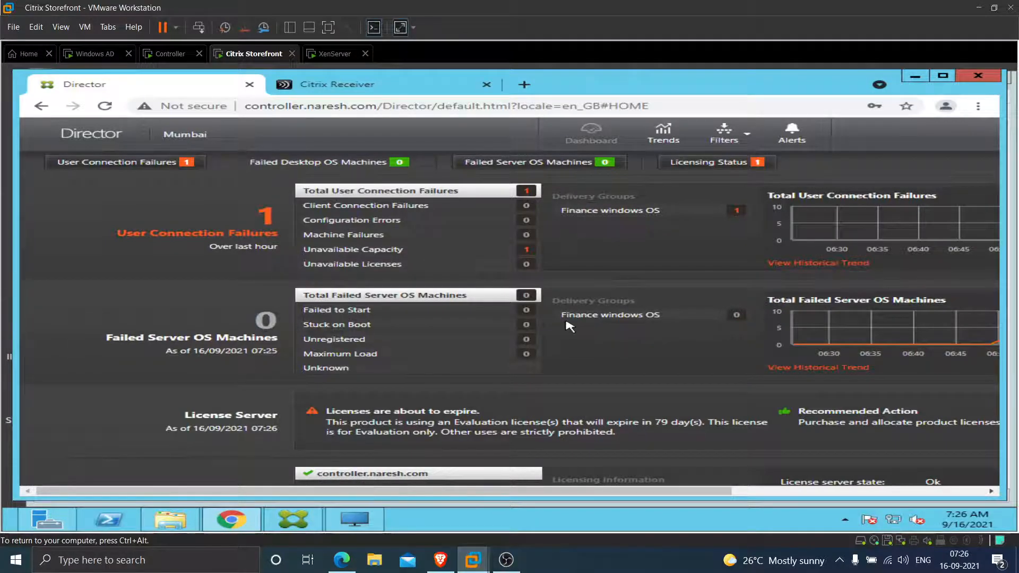
left_click(329, 27)
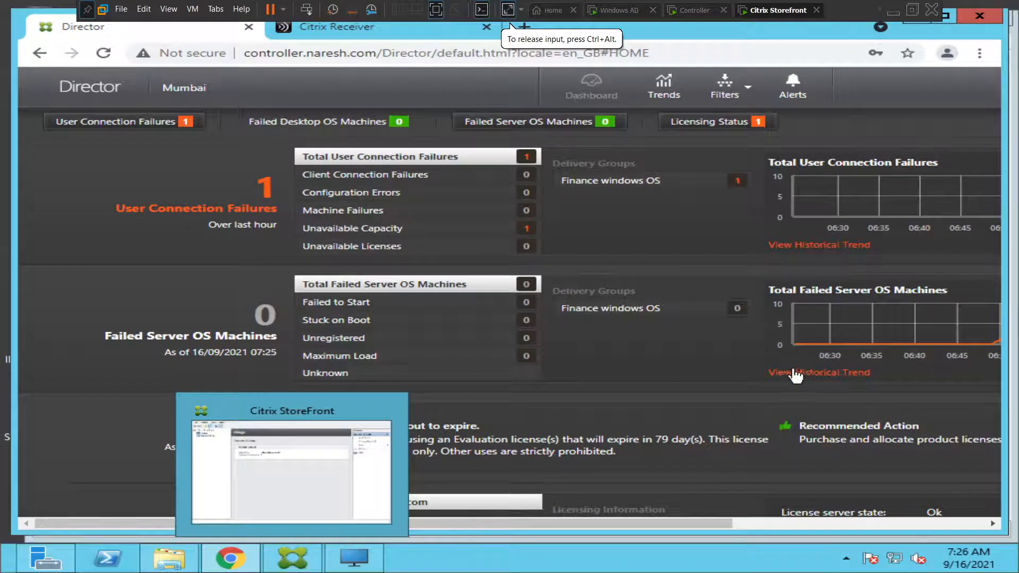
Search Director for the Administrator user and show the processes of that user's session in Activity Manager
left_click(806, 524)
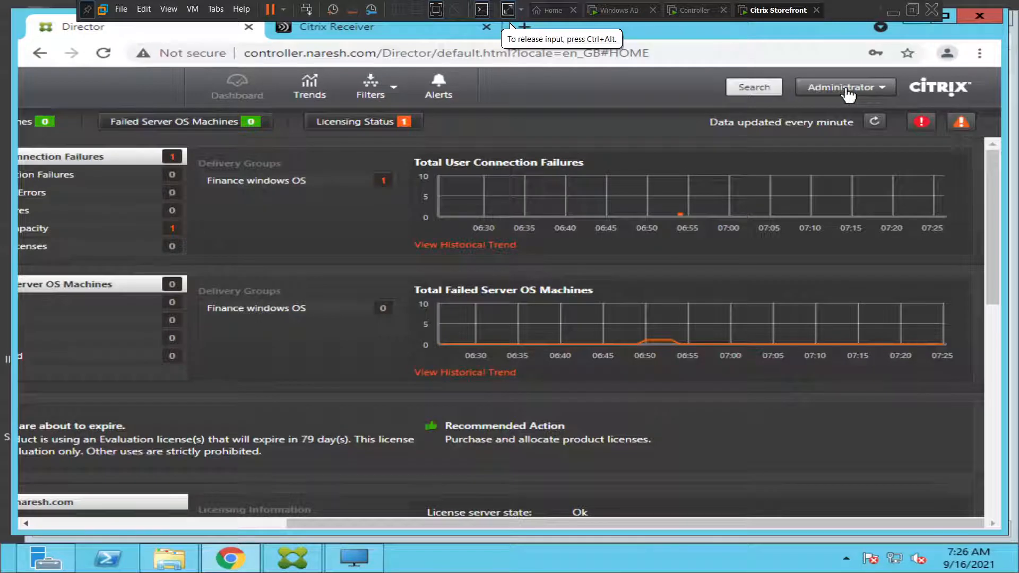
left_click(769, 87)
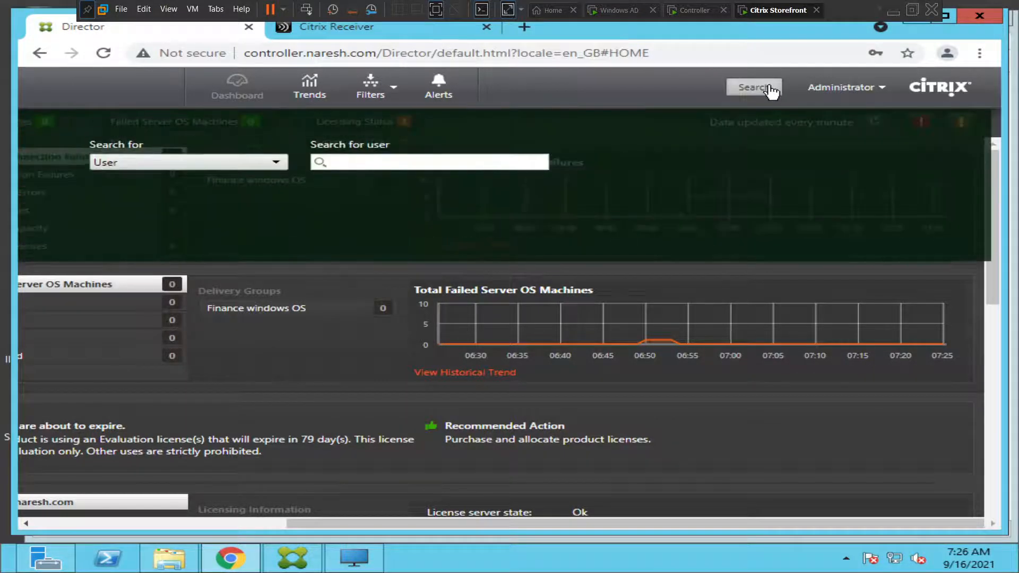
left_click(396, 164)
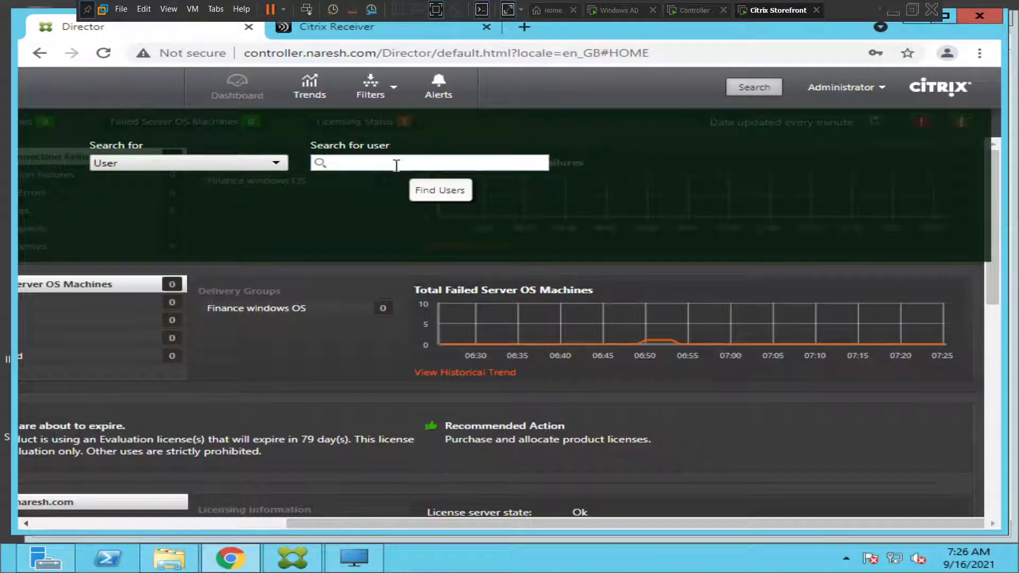
type("admini")
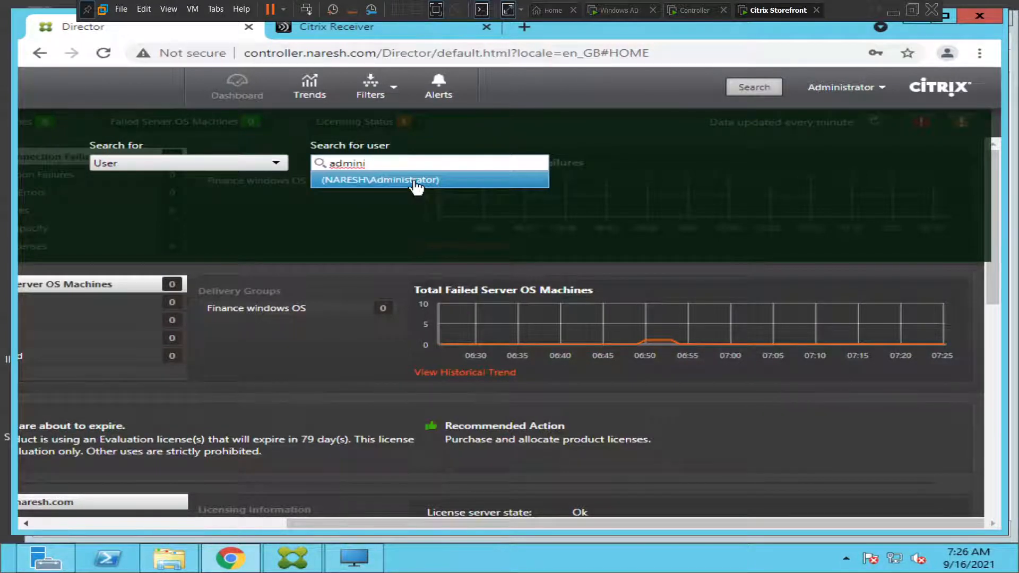
left_click(415, 180)
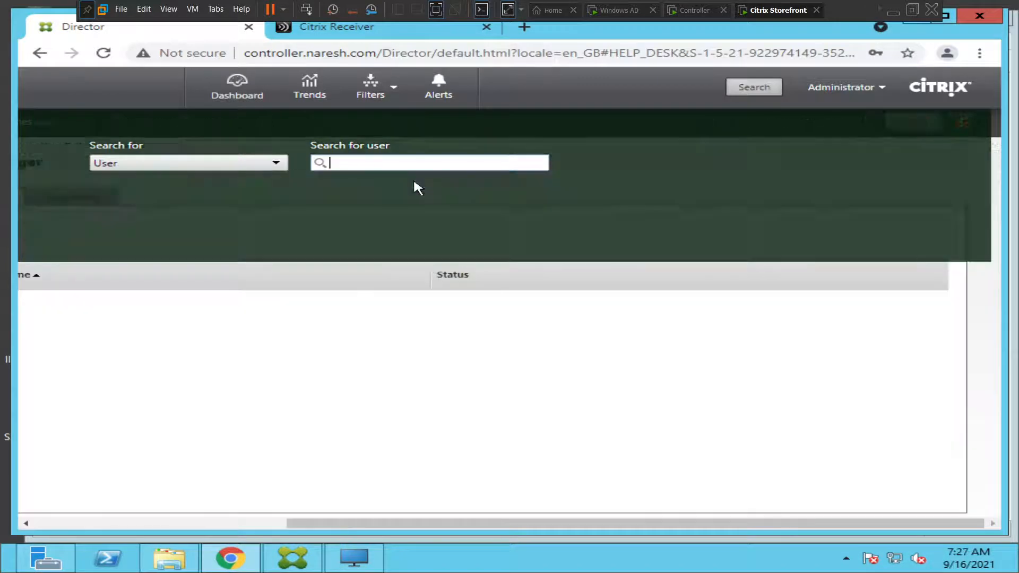
left_click(92, 523)
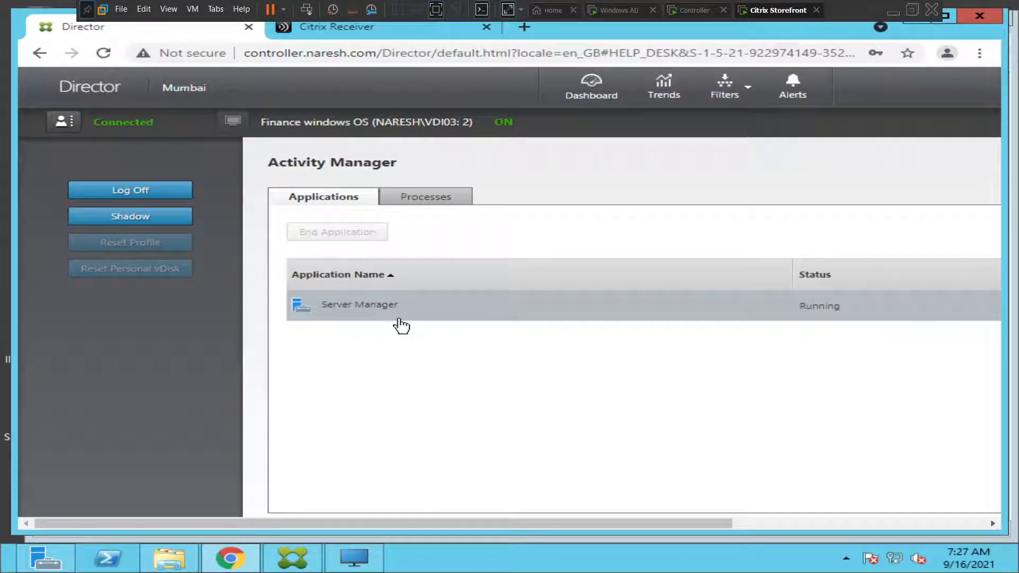
left_click(428, 203)
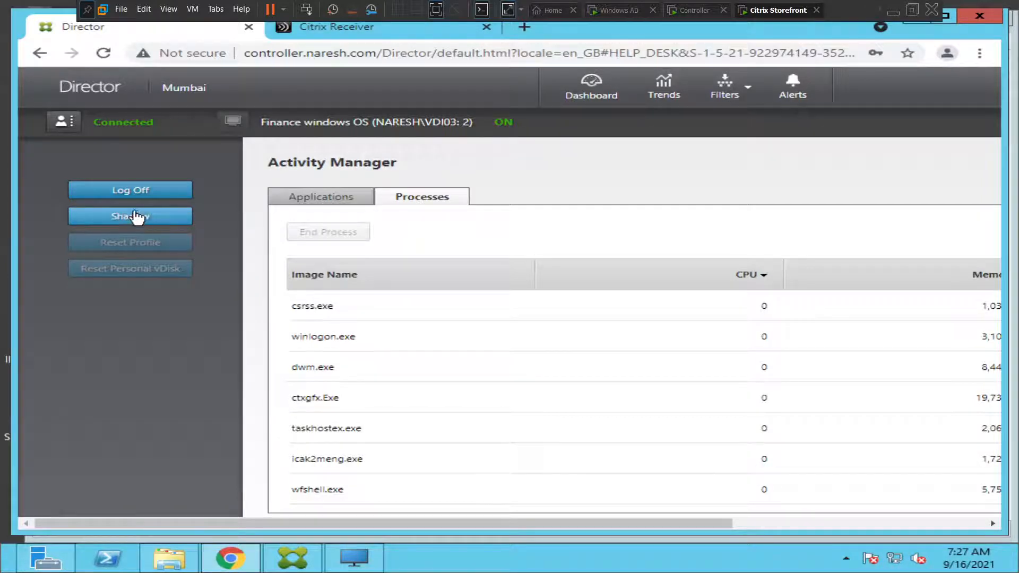
Shadow the user's session and open the downloaded remote assistance invitation
left_click(135, 224)
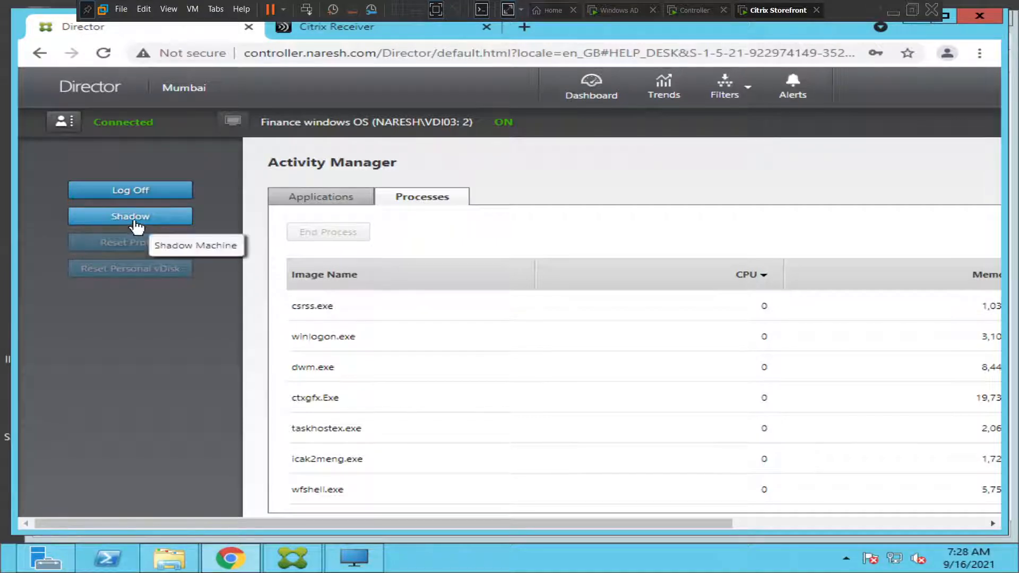
left_click(135, 224)
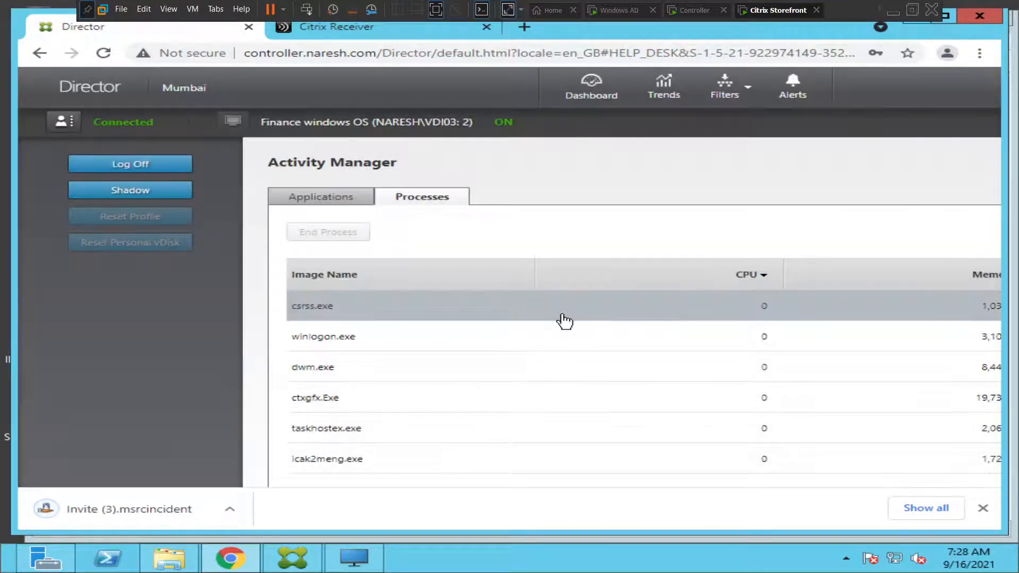
left_click(138, 523)
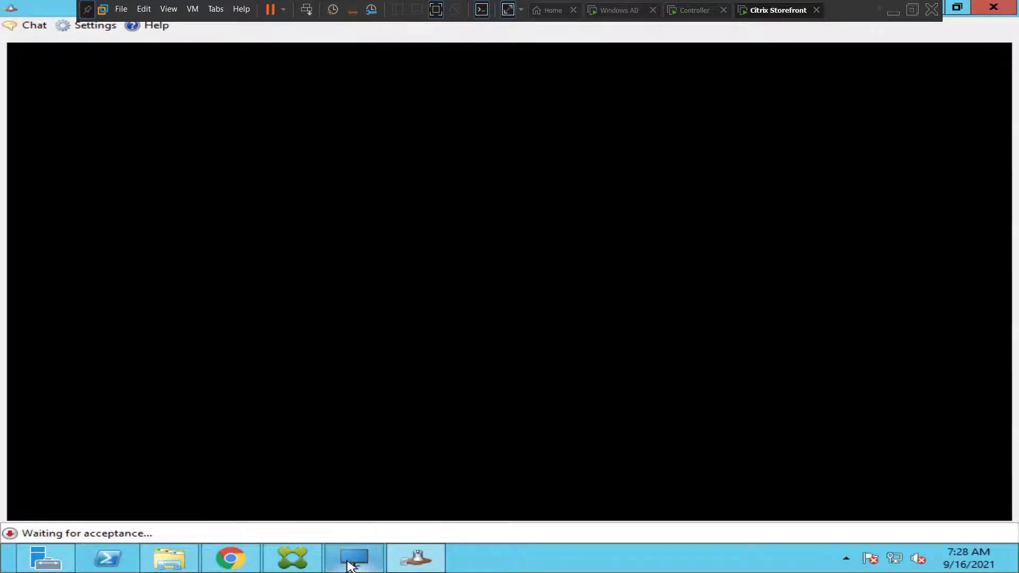
Switch to the Windows Server OS desktop session and allow HelpAssistant to connect to it
mouse_move(350, 564)
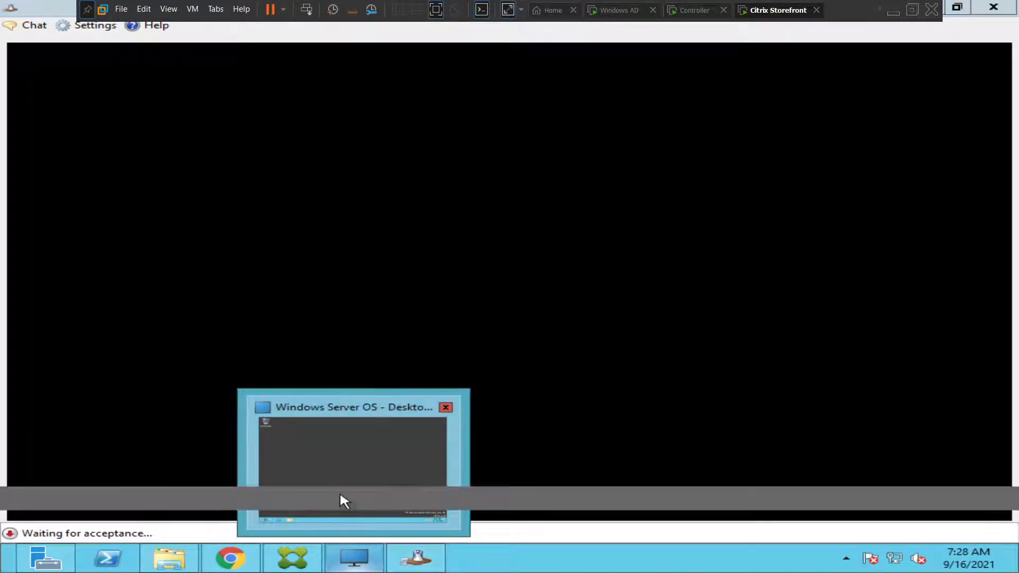
left_click(340, 495)
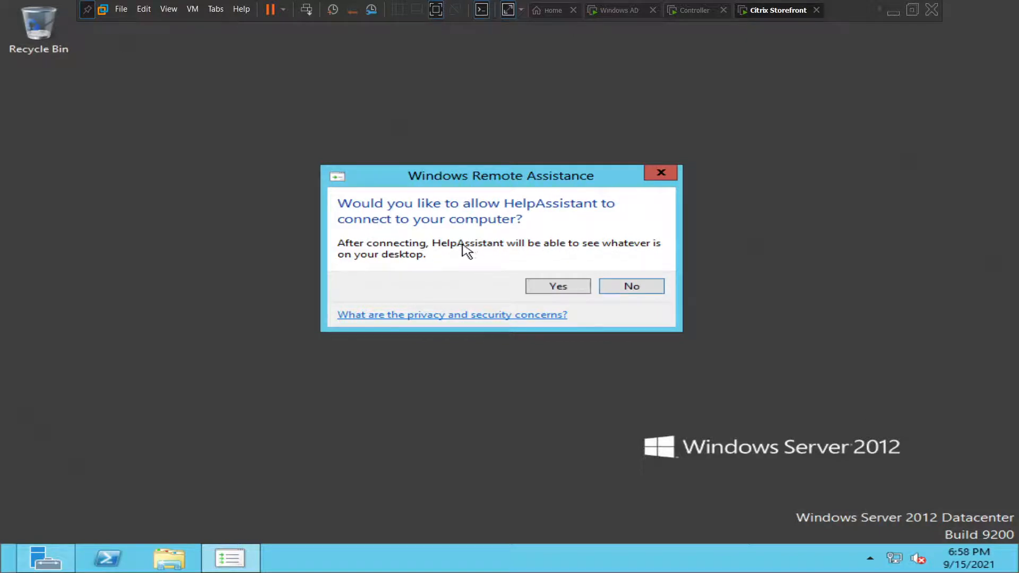
left_click(553, 290)
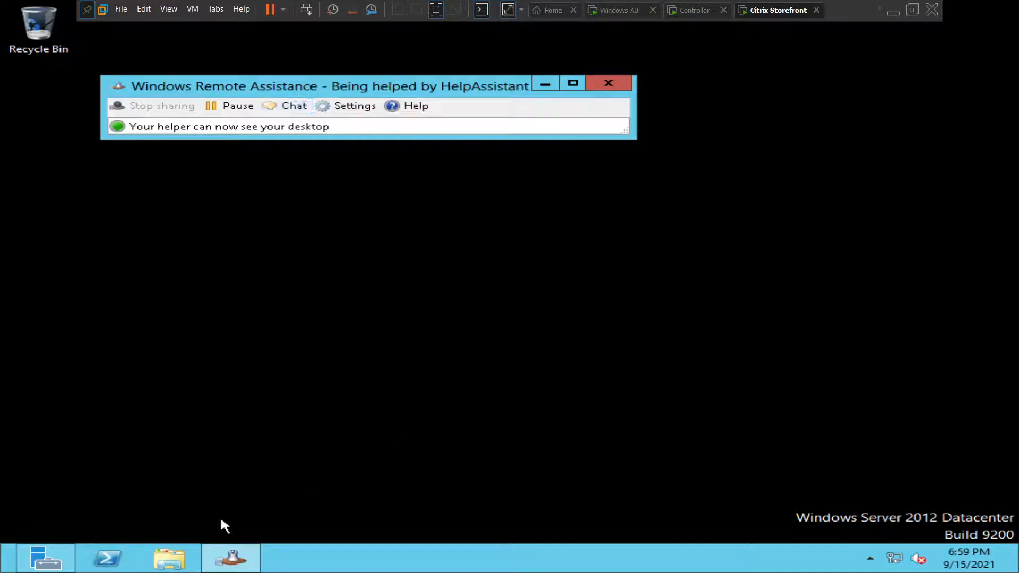
Open Windows PowerShell and the Pictures library in the shared desktop session
left_click(101, 564)
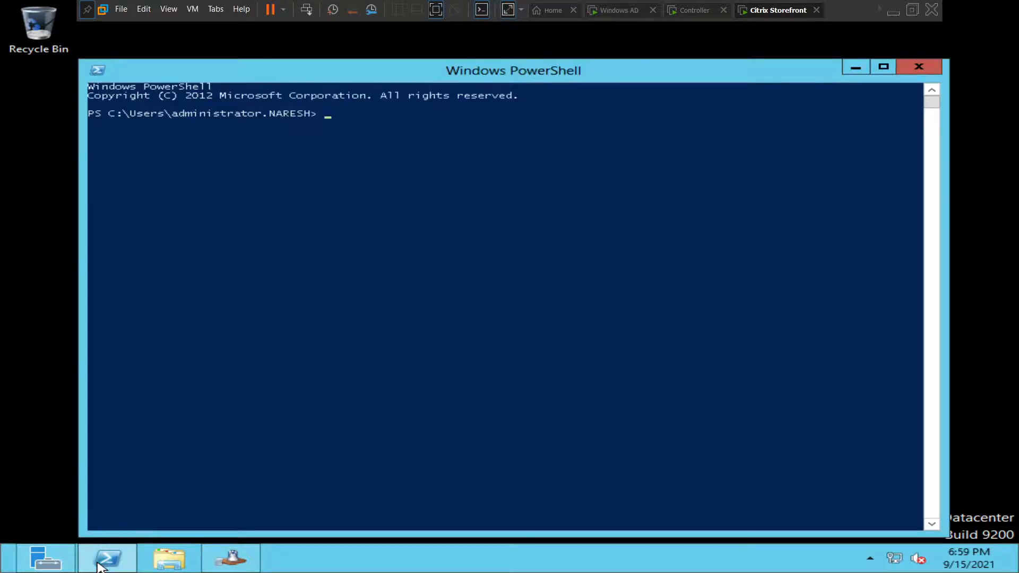
left_click(169, 564)
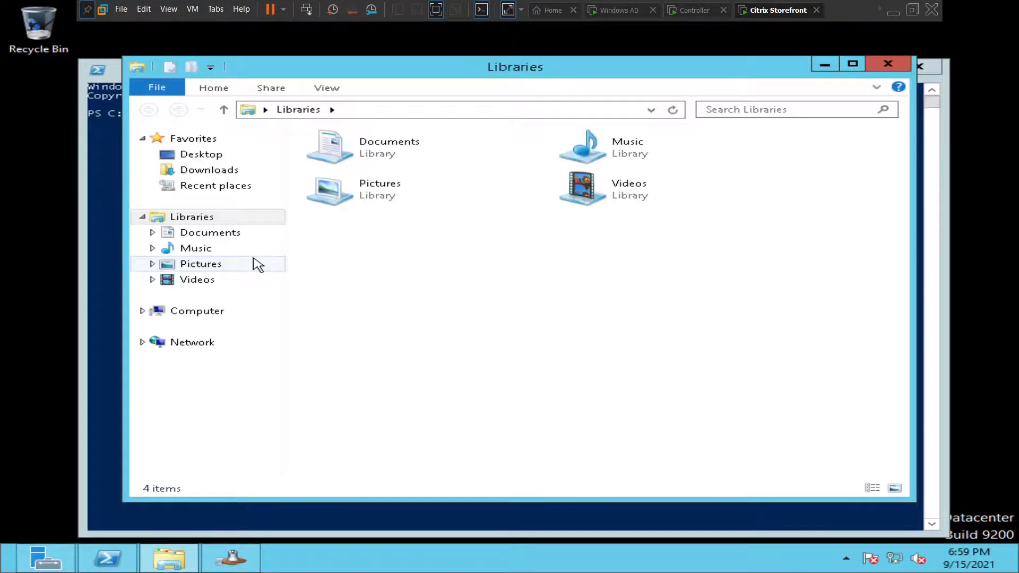
double_click(391, 196)
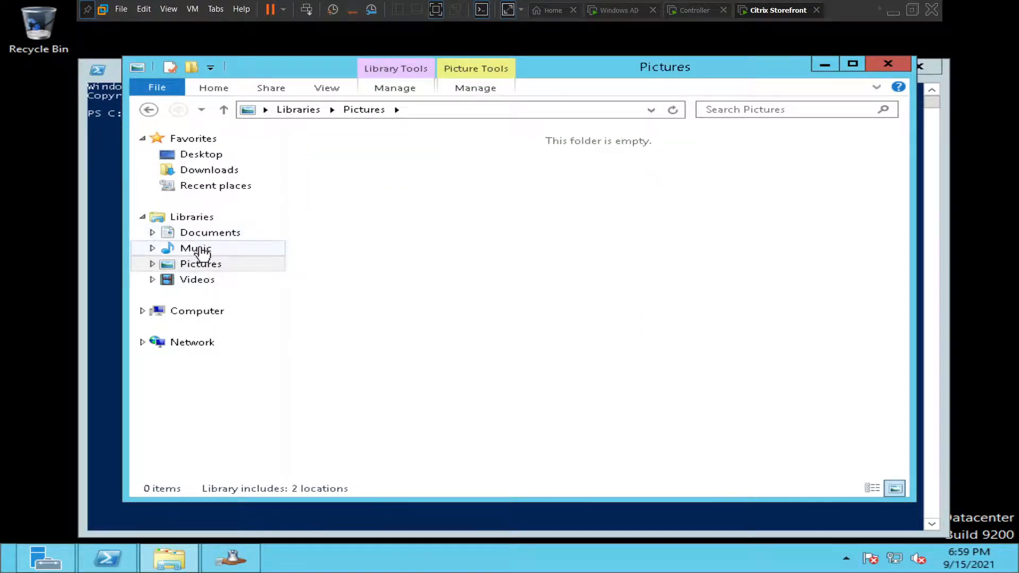
Browse the Music library and the Desktop folder, and move the File Explorer window lower over the PowerShell window
left_click(200, 248)
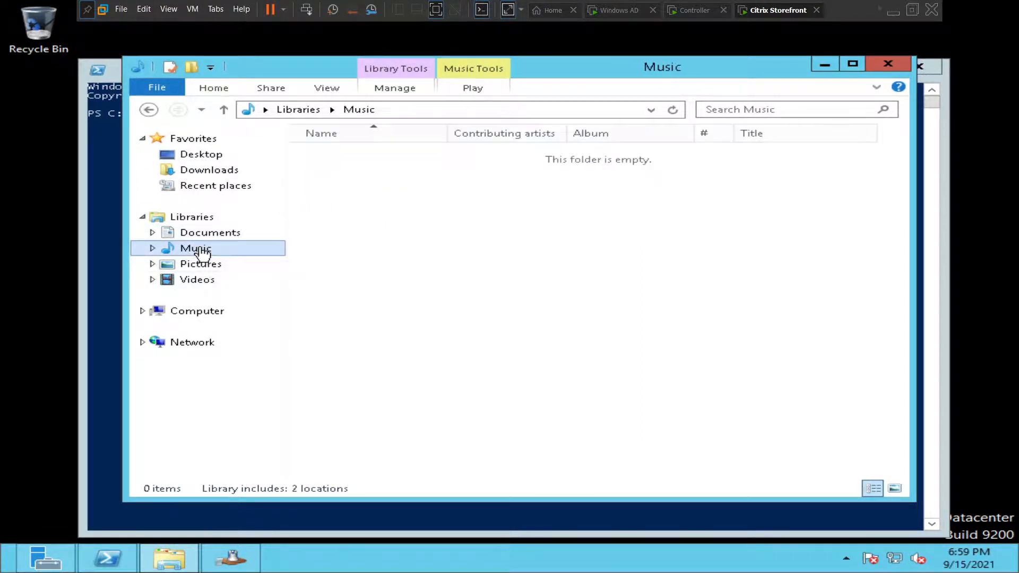
left_click(214, 158)
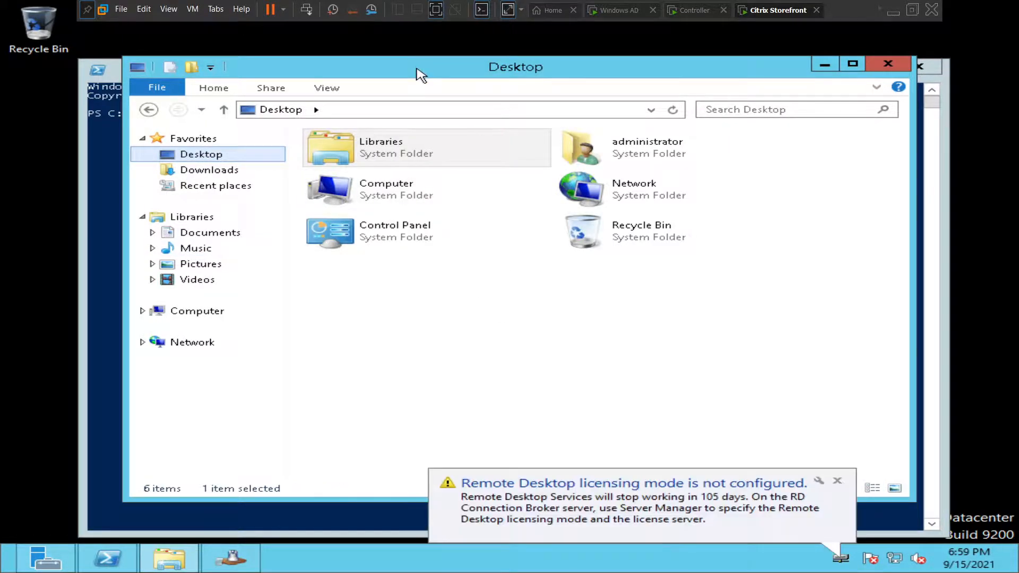
left_click_drag(417, 75, 453, 209)
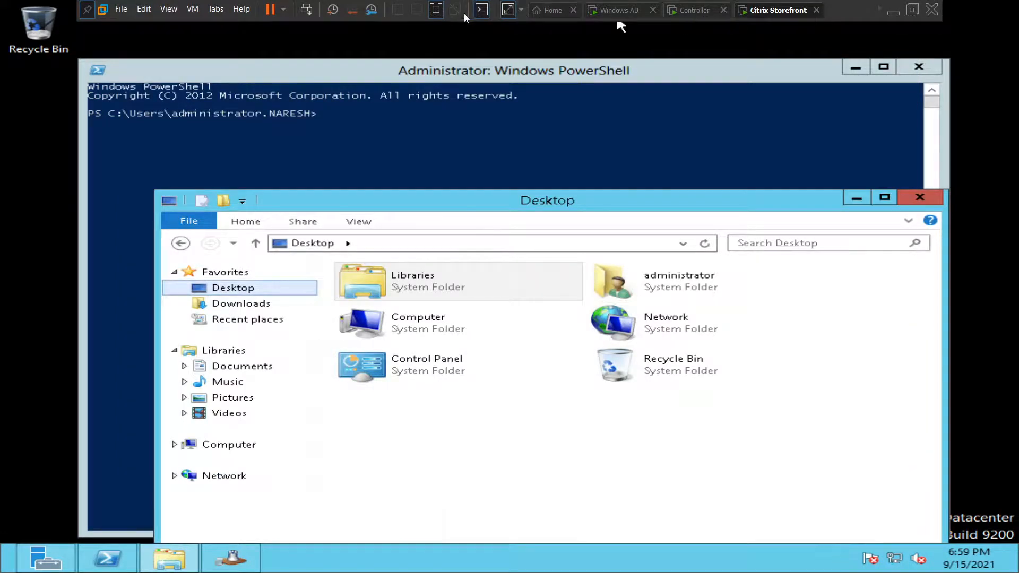
Leave the full-screen desktop session and return to the helper's Windows Remote Assistance window, shown full screen
left_click(437, 11)
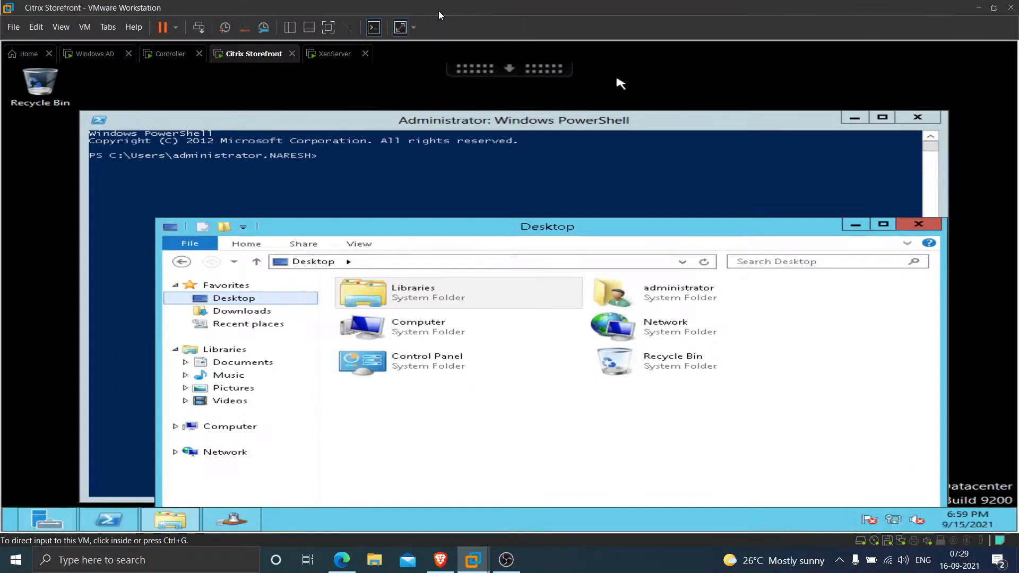
left_click(509, 69)
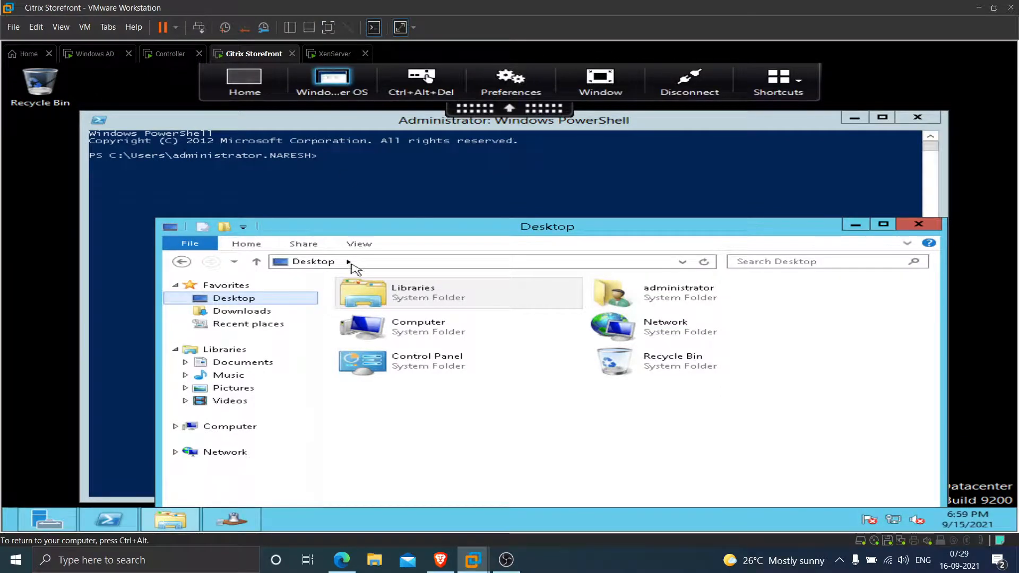
left_click(240, 77)
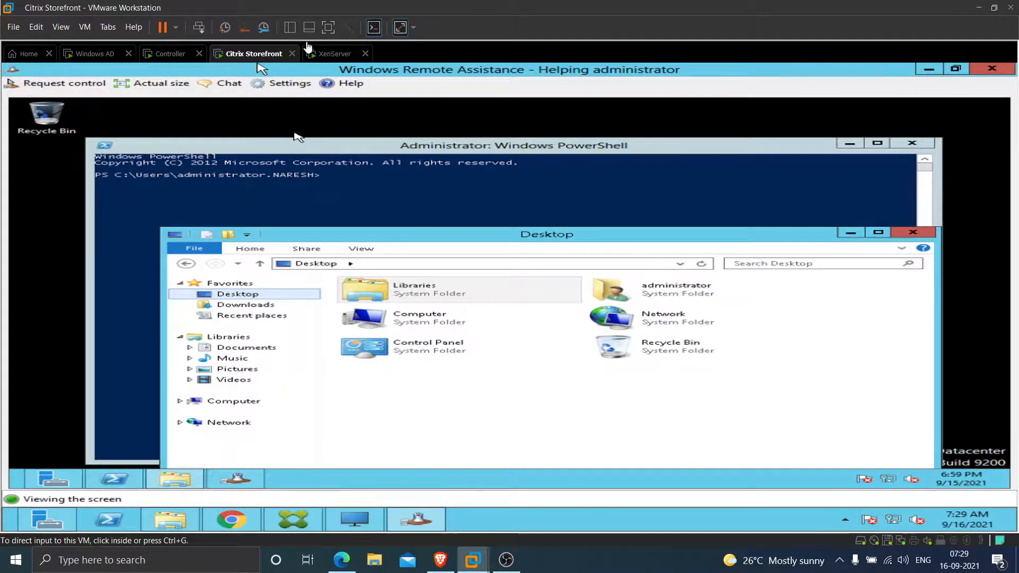
left_click(328, 29)
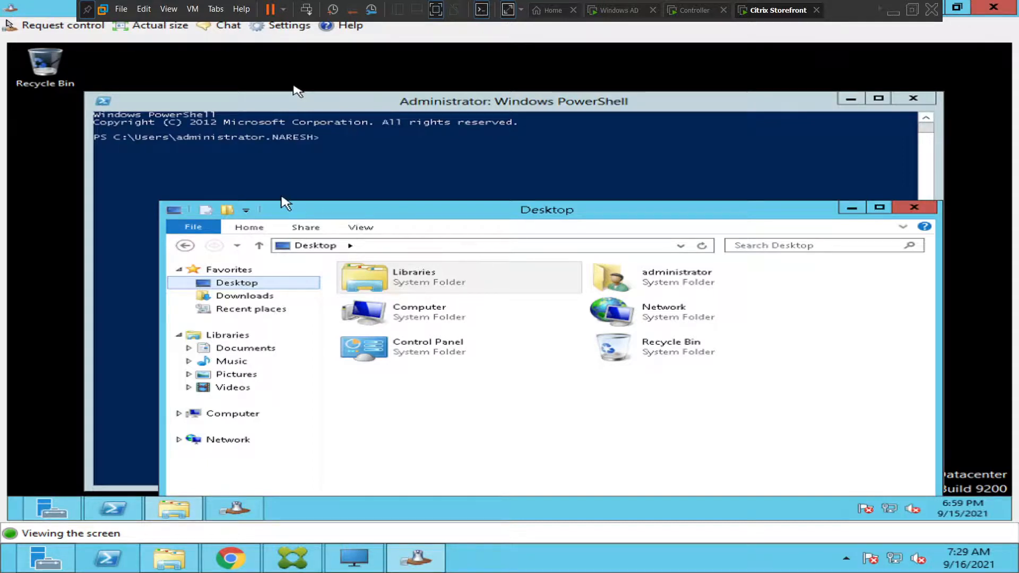
Request control of the shared desktop and approve the control request inside the user's desktop session
left_click(65, 33)
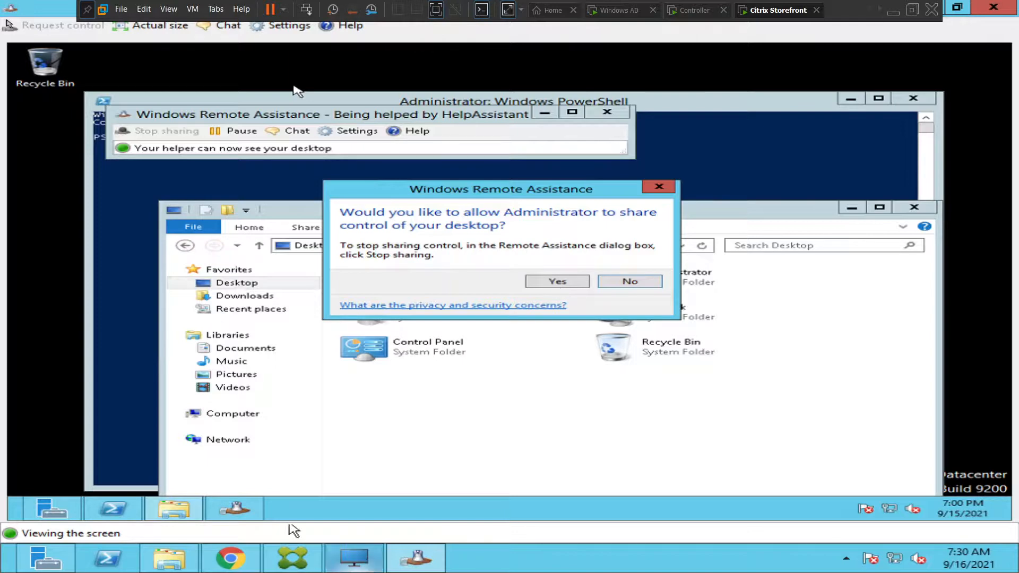
left_click(351, 565)
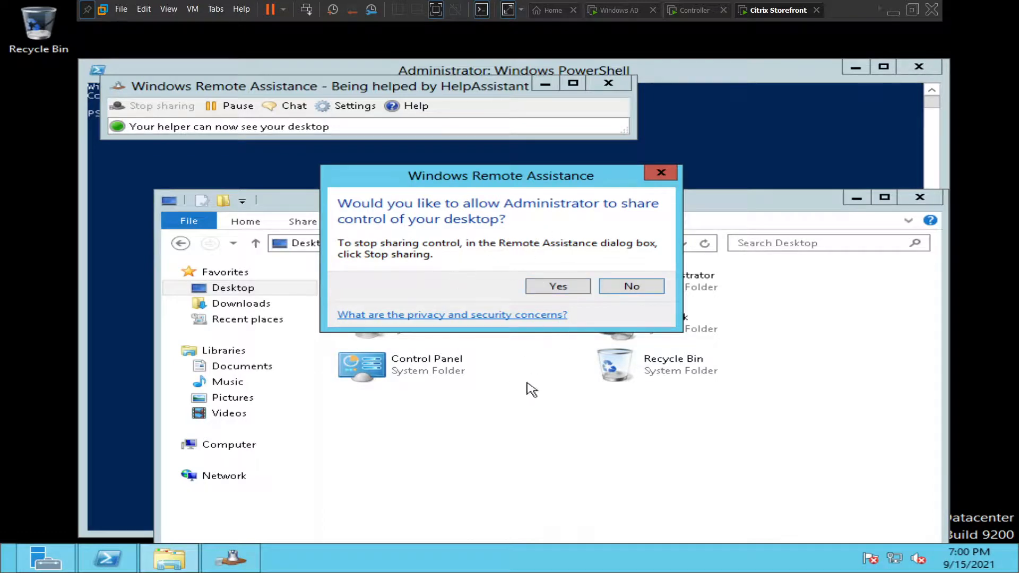
left_click(548, 289)
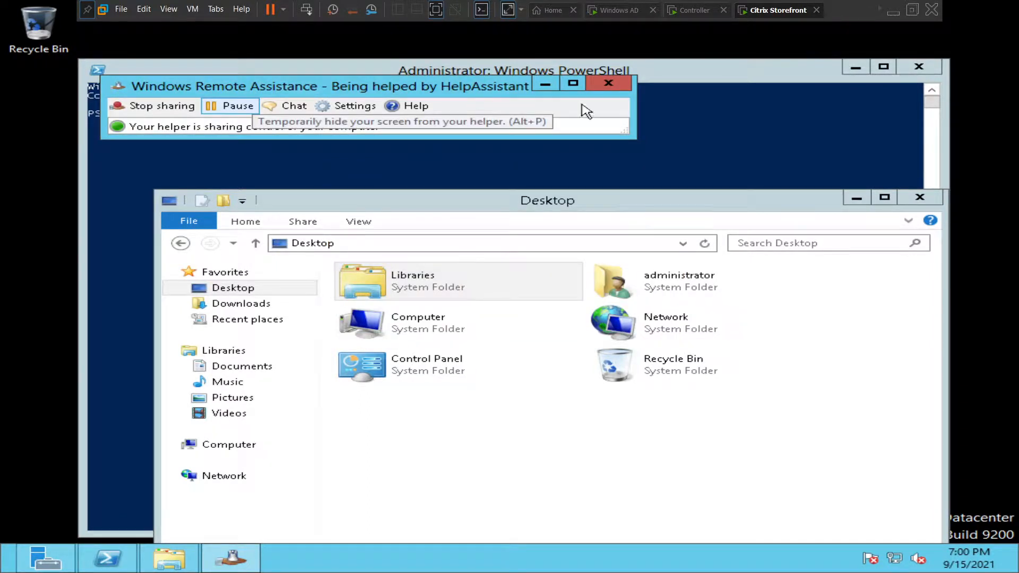
Go back to the helper's Remote Assistance window and minimize the user's File Explorer window through the shared control
left_click(437, 9)
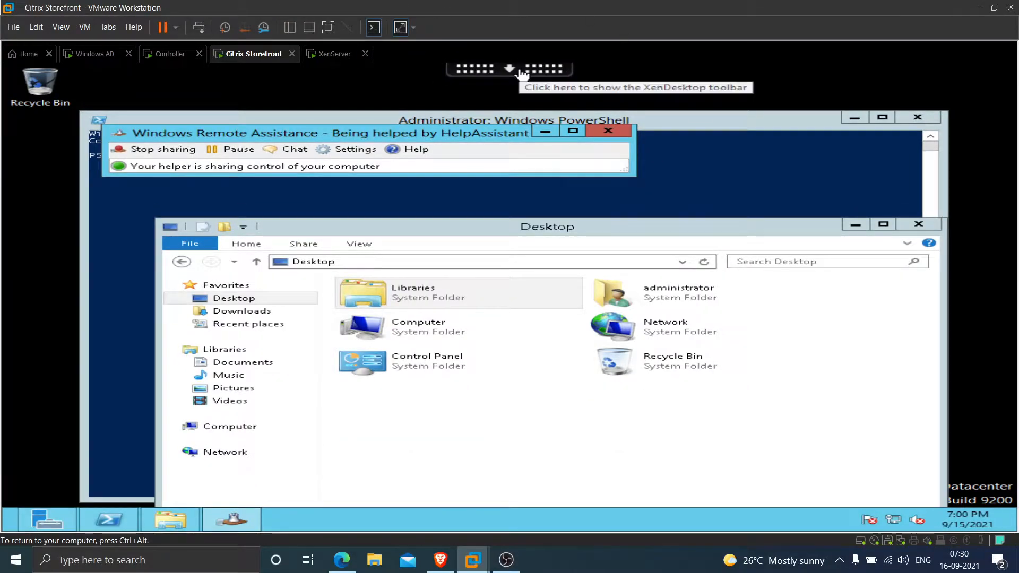
left_click(504, 72)
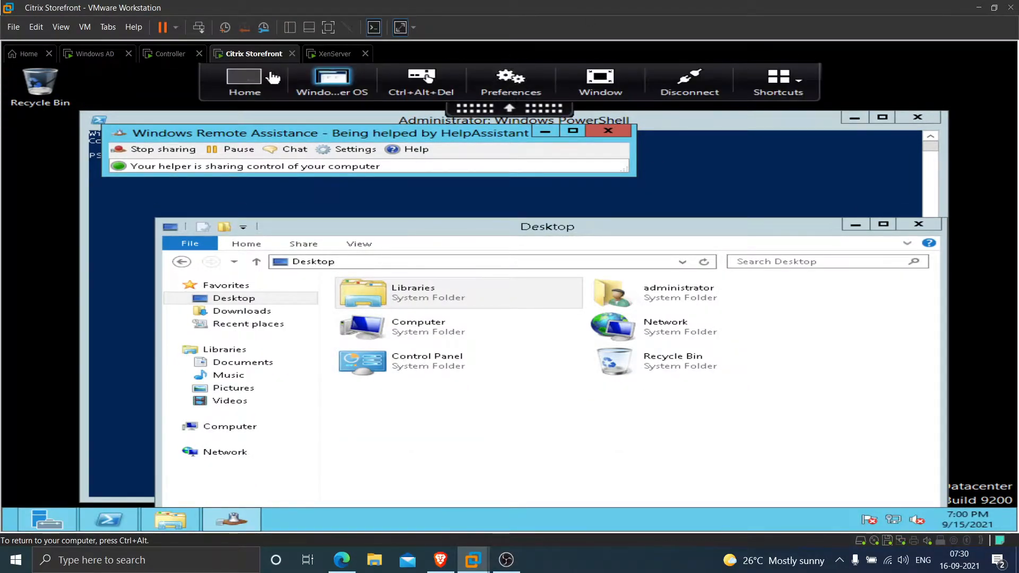
left_click(248, 81)
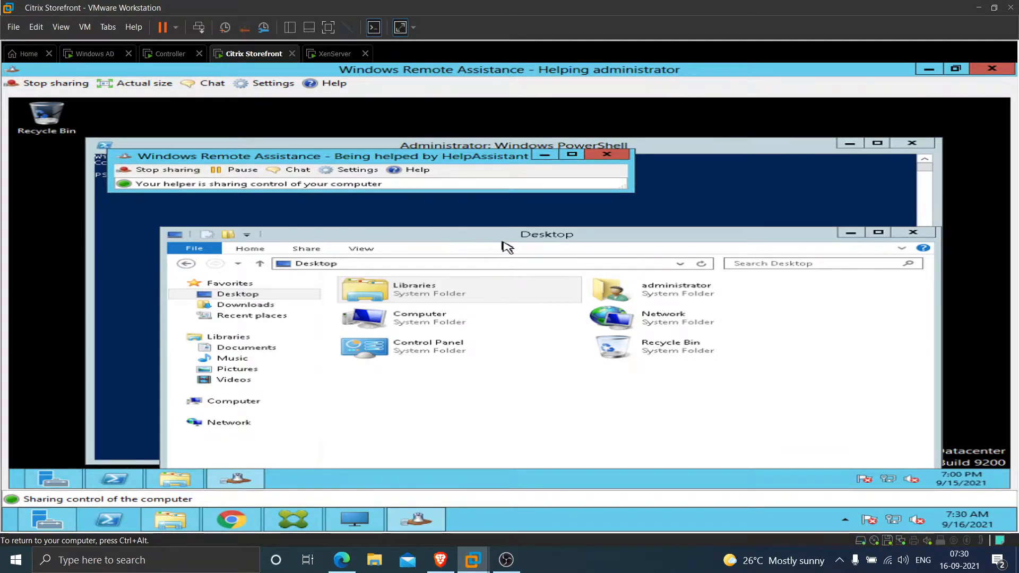
left_click(850, 233)
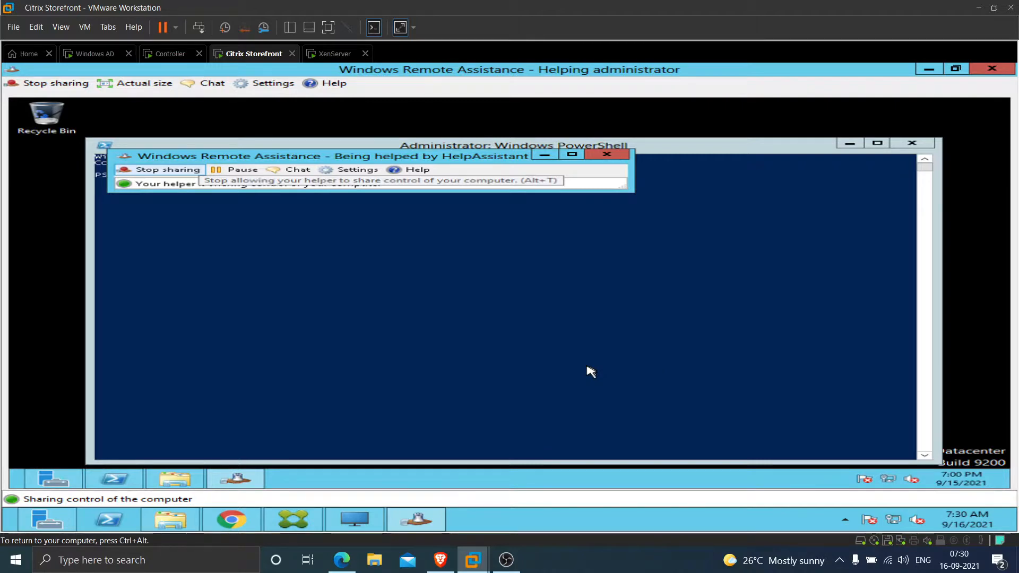
Show the virtual machine full screen, stop sharing control of the user's desktop and close the helper's Remote Assistance window
left_click(329, 27)
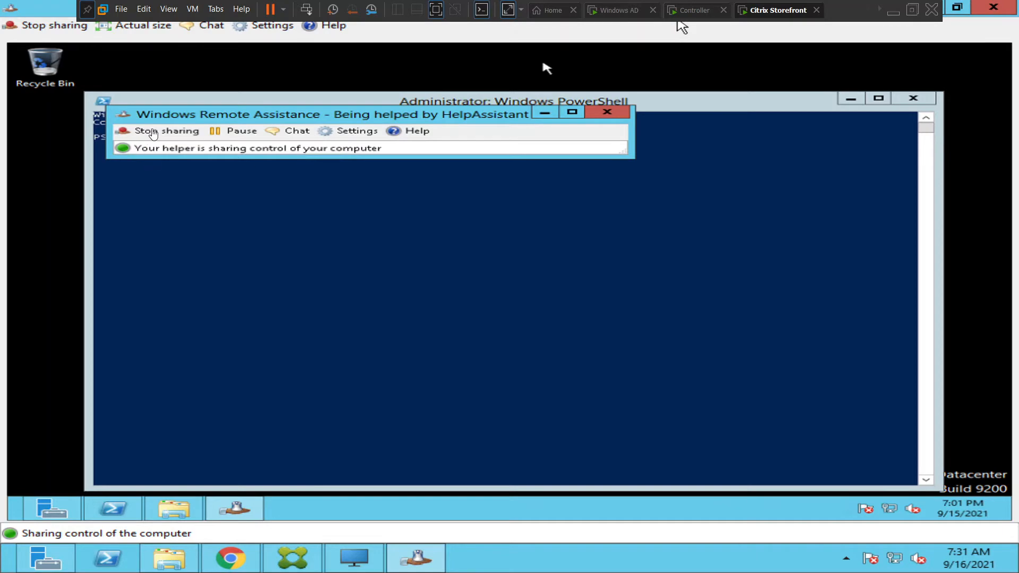
left_click(156, 133)
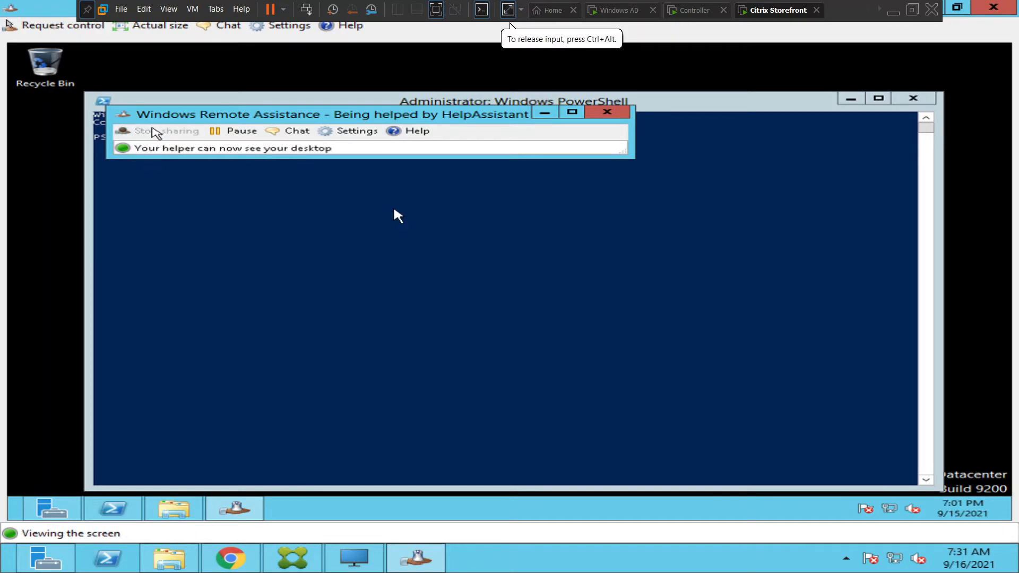
left_click(996, 9)
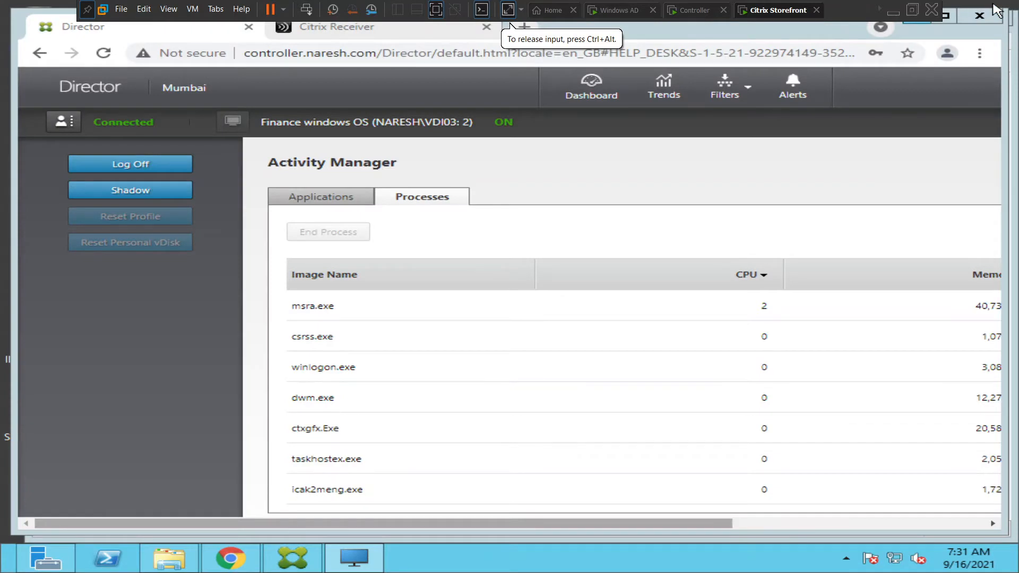